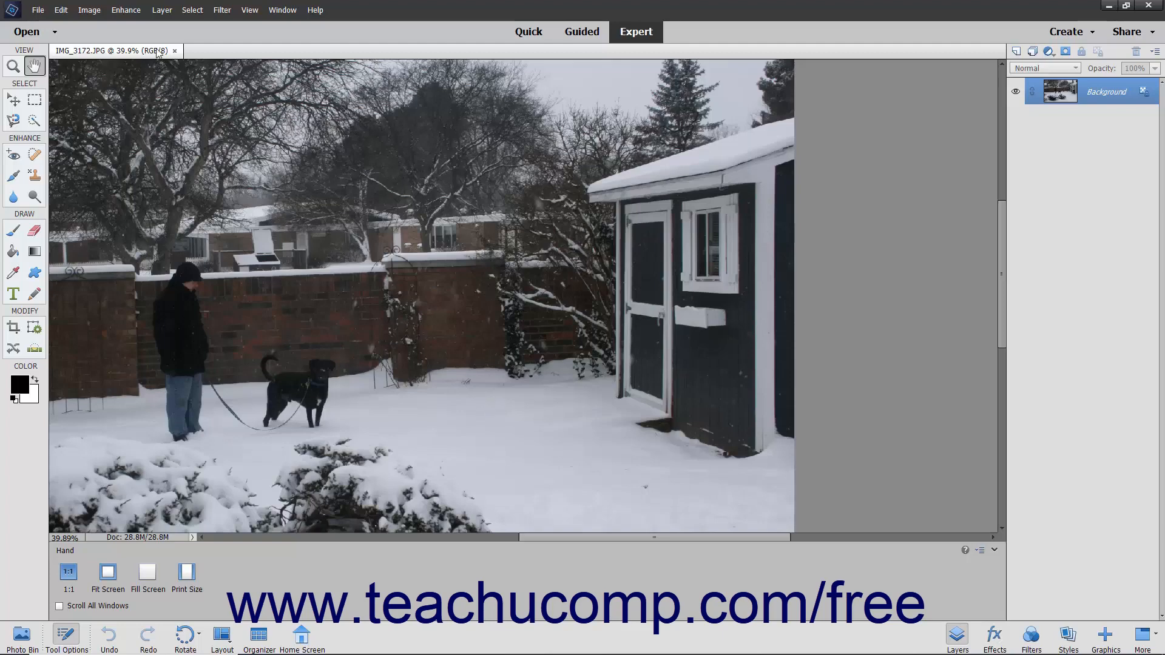
- Start the Adjust Sharpness command on the photo with preview enabled and the Default preset selected
{"action": "left_click", "coordinate": [125, 10]}
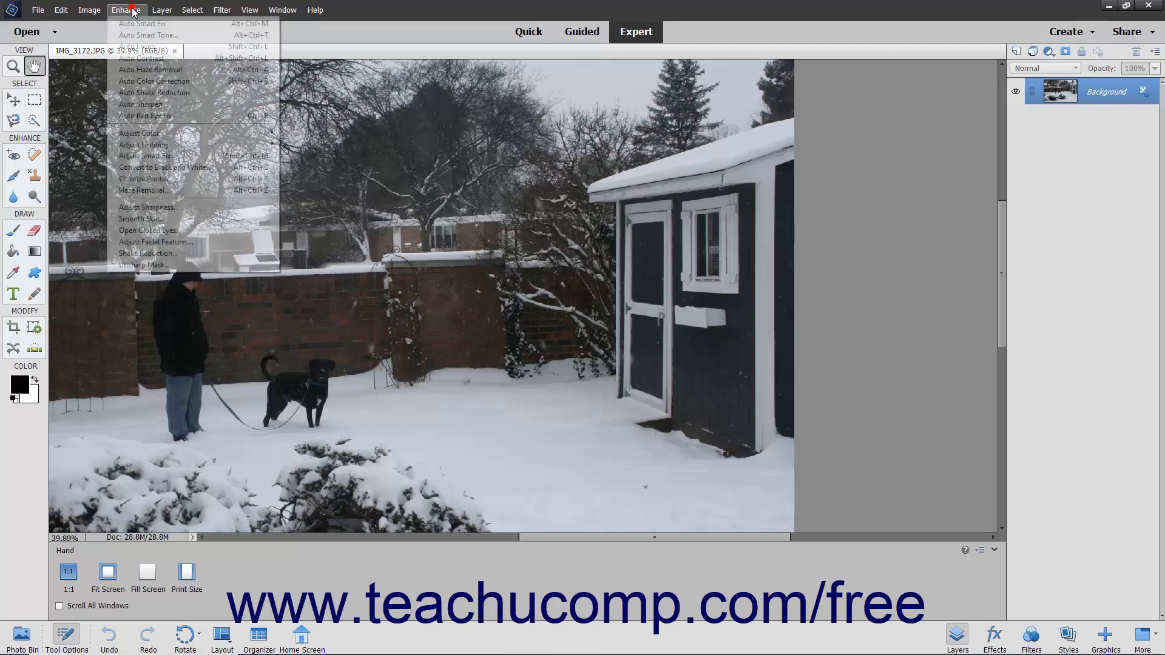
{"action": "left_click", "coordinate": [149, 207]}
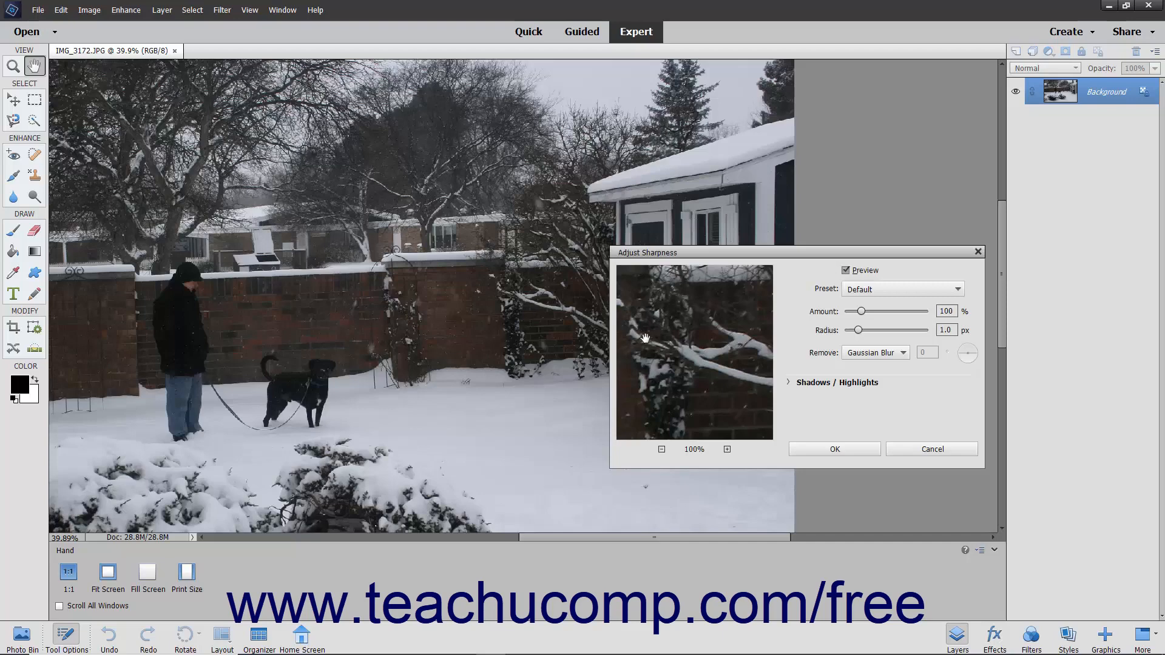
{"action": "left_click", "coordinate": [846, 271]}
{"action": "left_click", "coordinate": [846, 271]}
{"action": "left_click", "coordinate": [890, 289]}
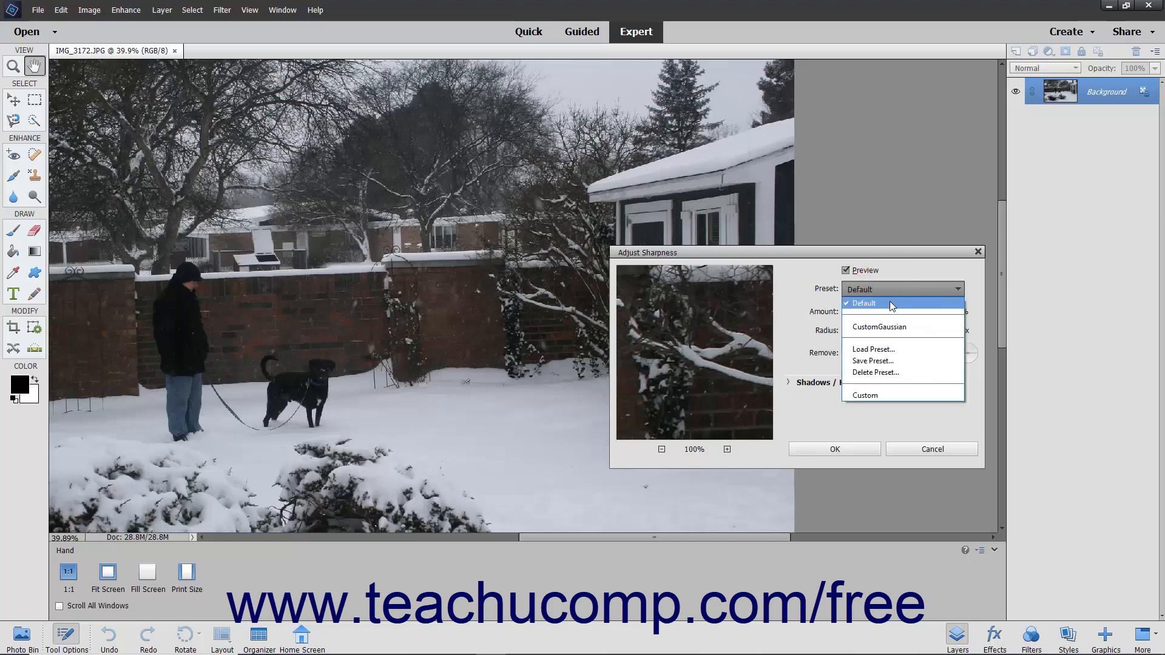
{"action": "left_click", "coordinate": [890, 303]}
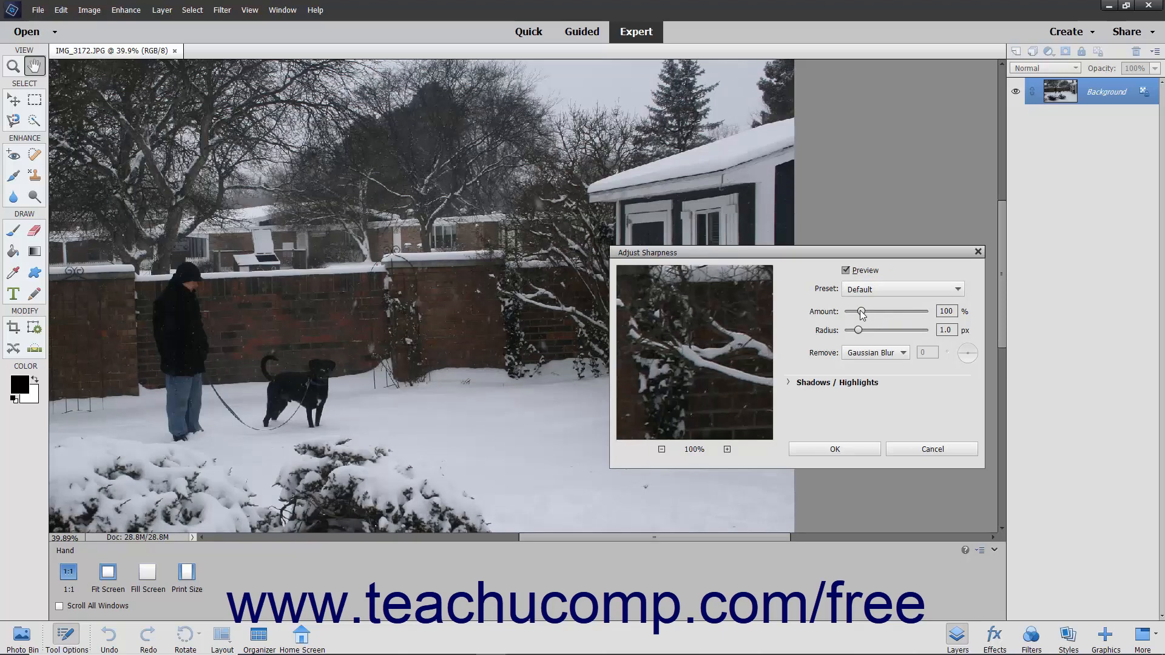
- Set the sharpening amount to 356% and the sharpening radius to 1.7 px
{"action": "left_click_drag", "start_coordinate": [861, 312], "coordinate": [860, 313]}
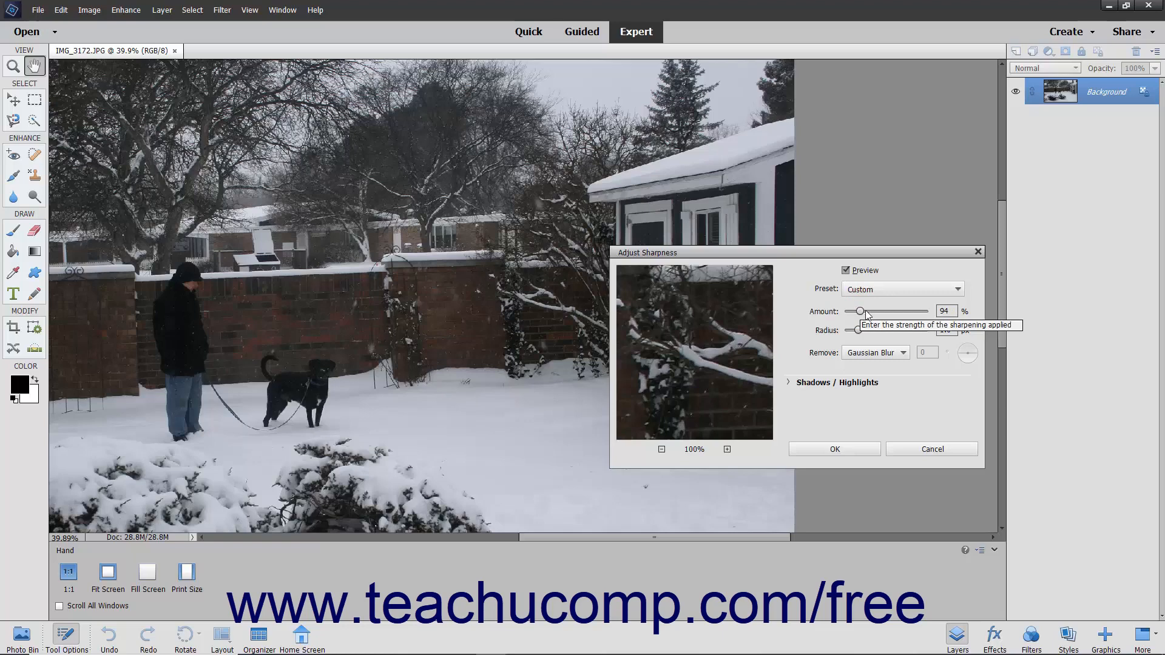
{"action": "double_click", "coordinate": [942, 312]}
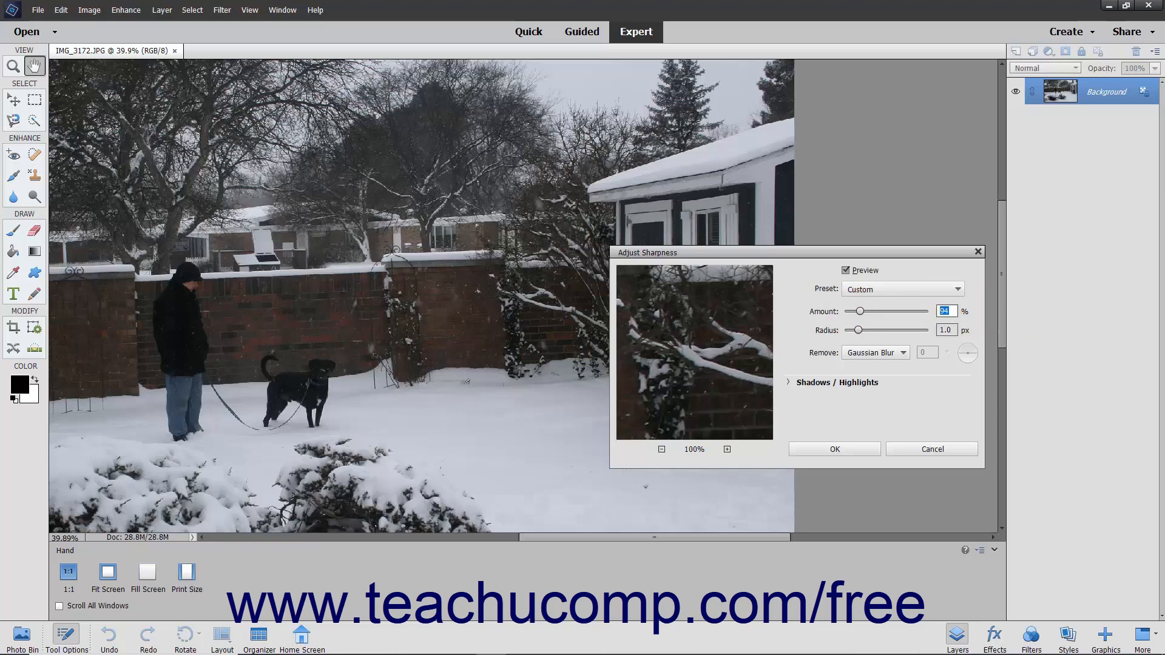
{"action": "type", "text": "356"}
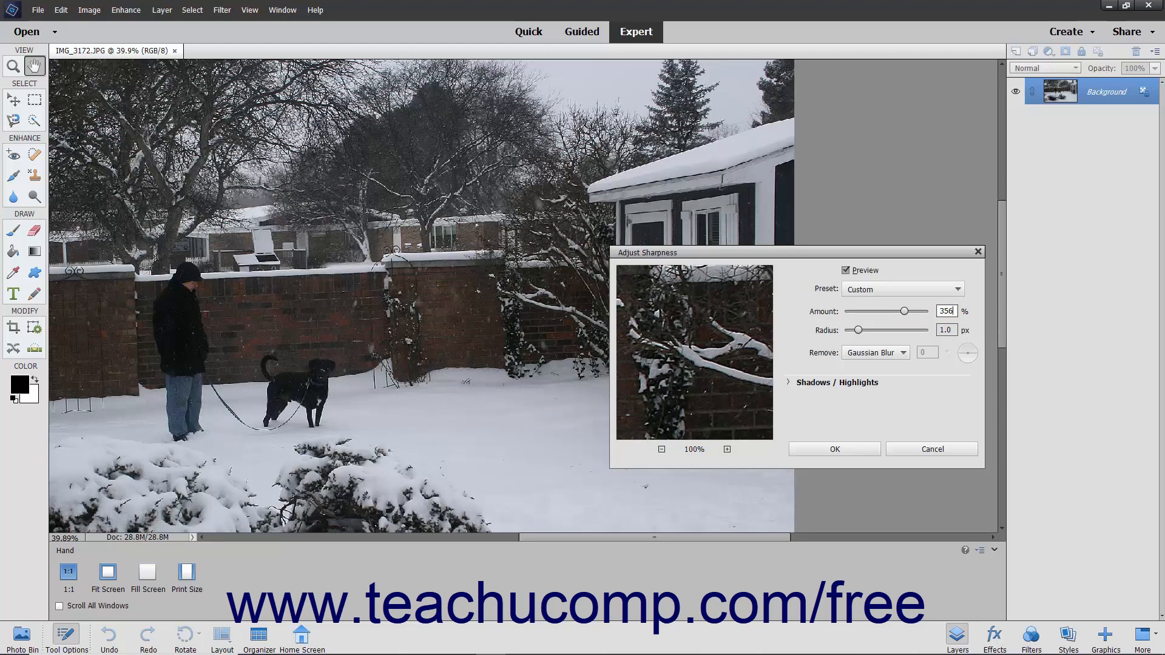
{"action": "left_click", "coordinate": [859, 330]}
{"action": "type", "text": "1.7"}
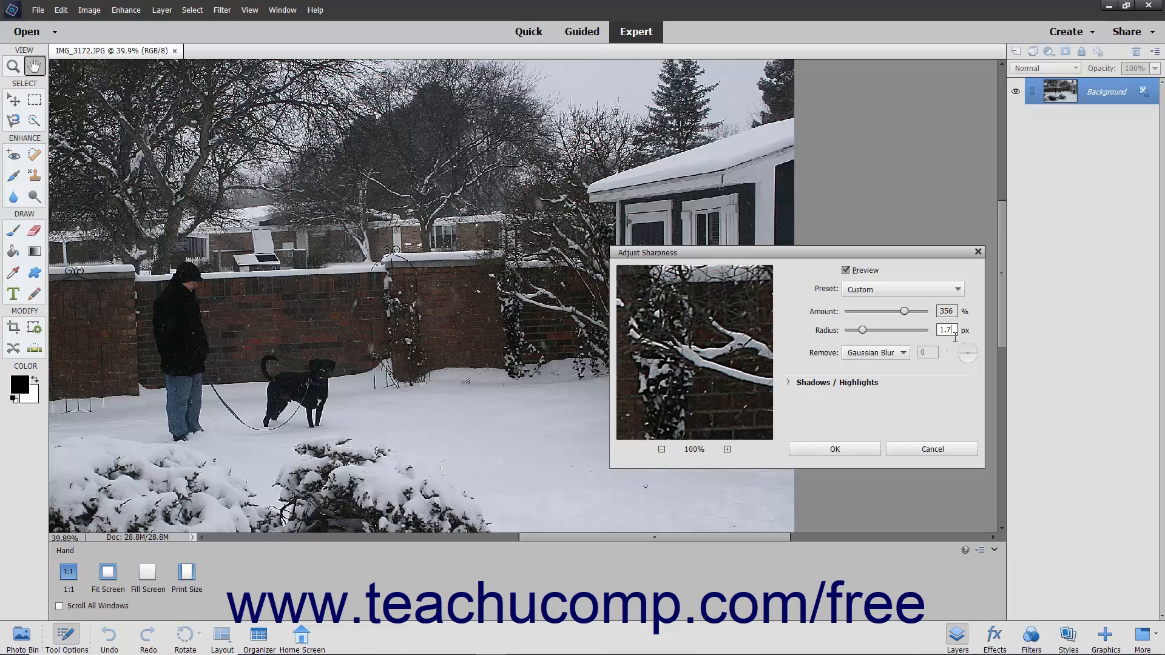
- Choose Motion Blur as the blur type to remove and set its angle to 76°
{"action": "left_click", "coordinate": [890, 358]}
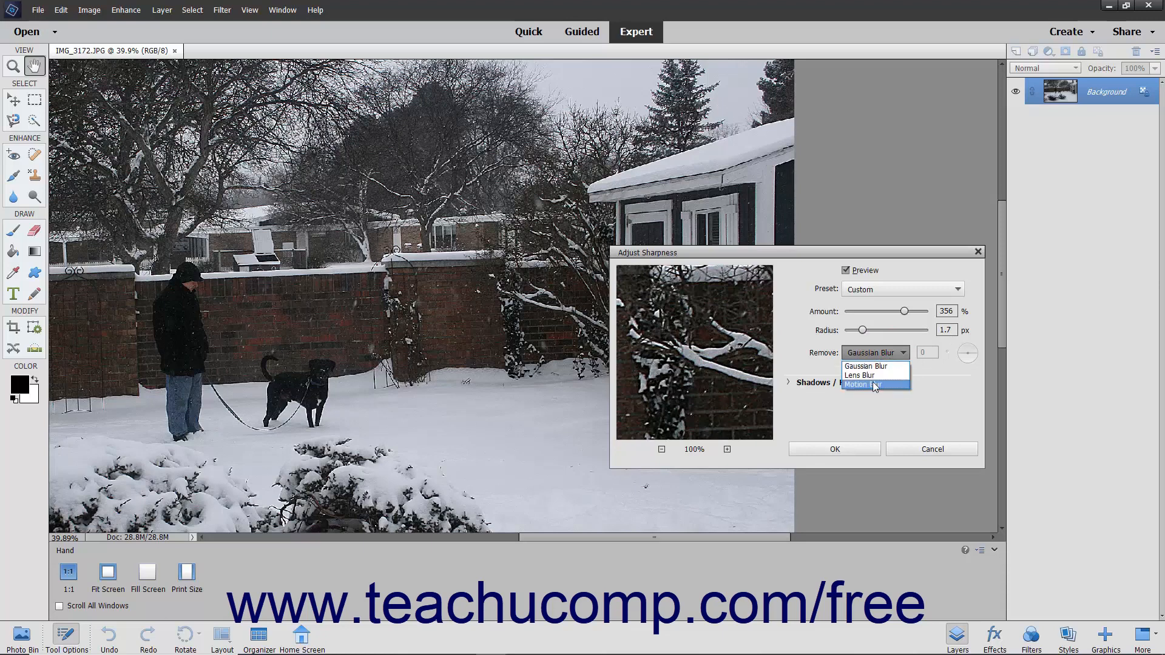
{"action": "left_click", "coordinate": [874, 384]}
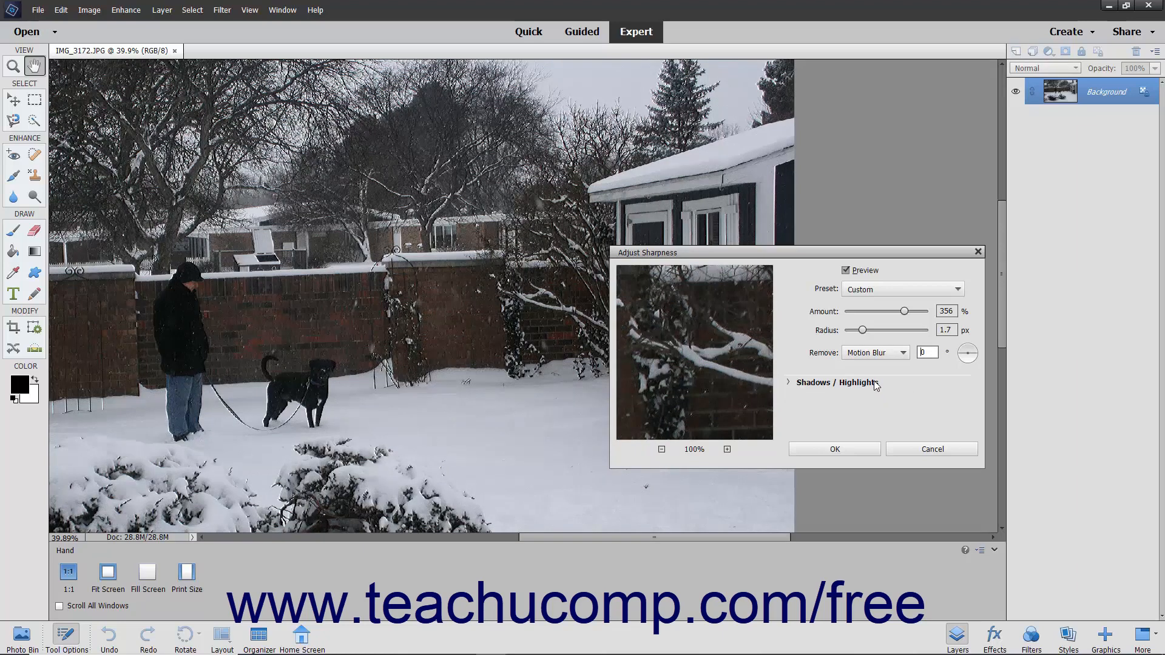
{"action": "left_click", "coordinate": [960, 356]}
{"action": "type", "text": "76"}
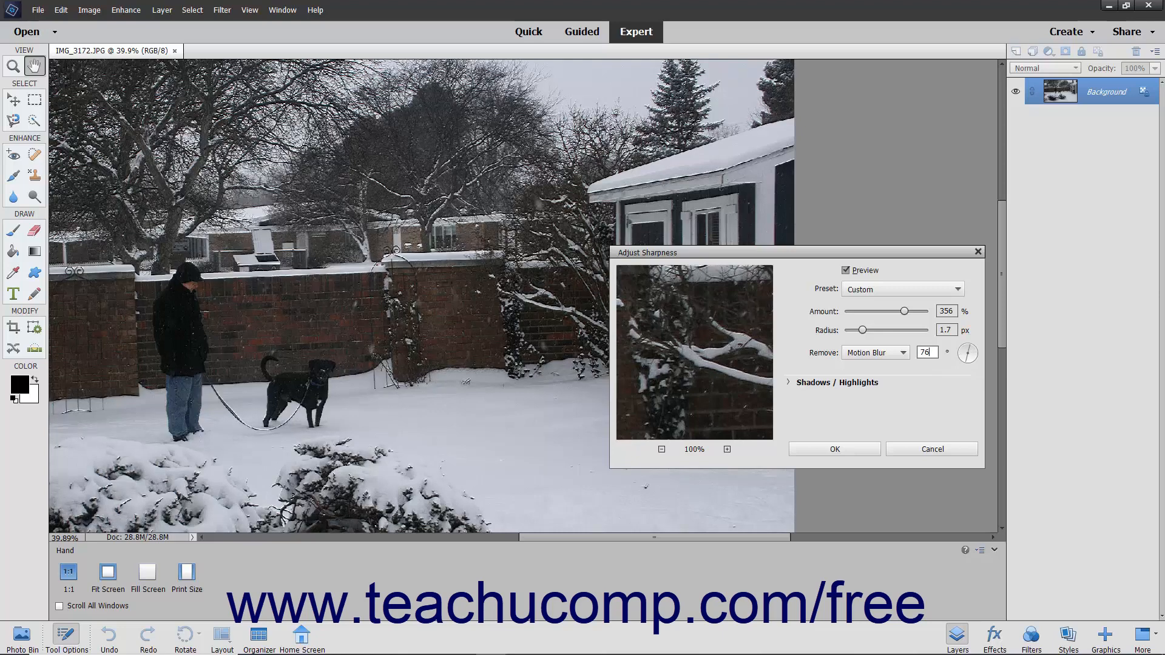
- Expand the Shadows / Highlights settings and set the shadows' tonal width to 39% and radius to 6 px
{"action": "left_click", "coordinate": [806, 383]}
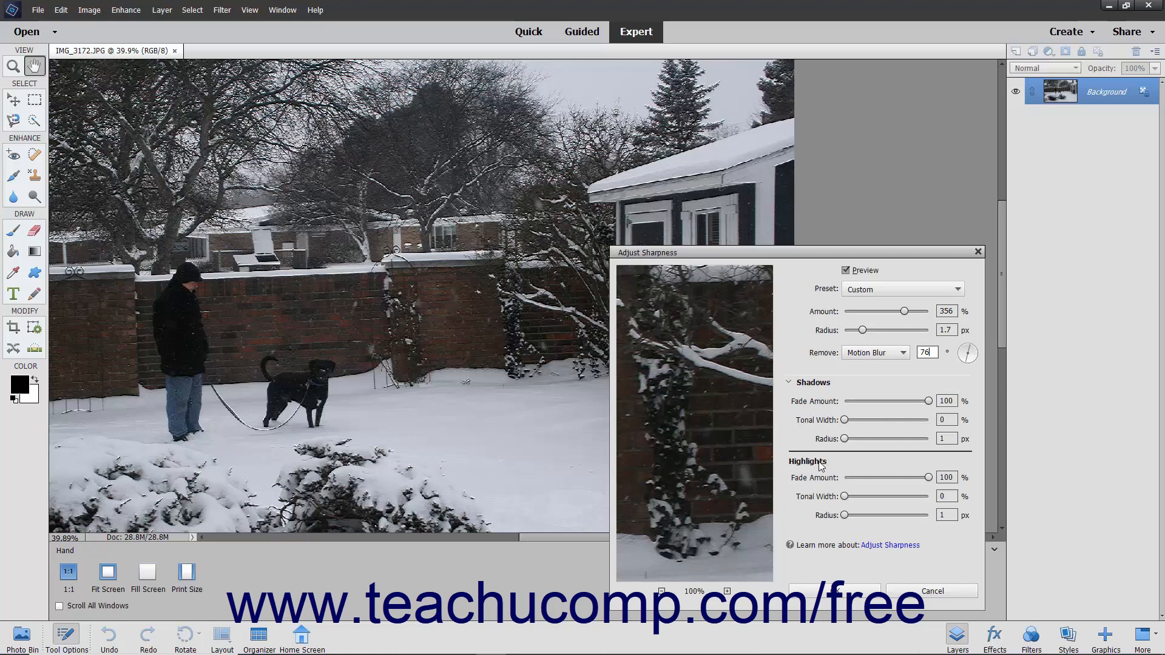
{"action": "left_click", "coordinate": [929, 402]}
{"action": "left_click_drag", "start_coordinate": [844, 421], "coordinate": [865, 422]}
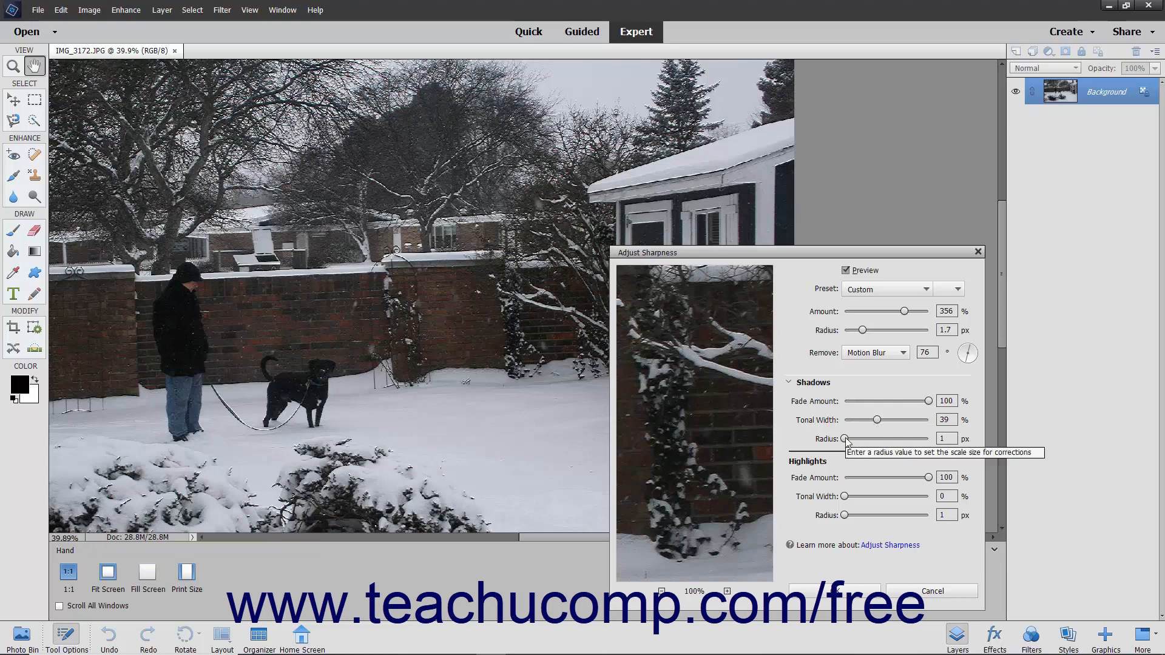
{"action": "left_click_drag", "start_coordinate": [845, 438], "coordinate": [848, 439]}
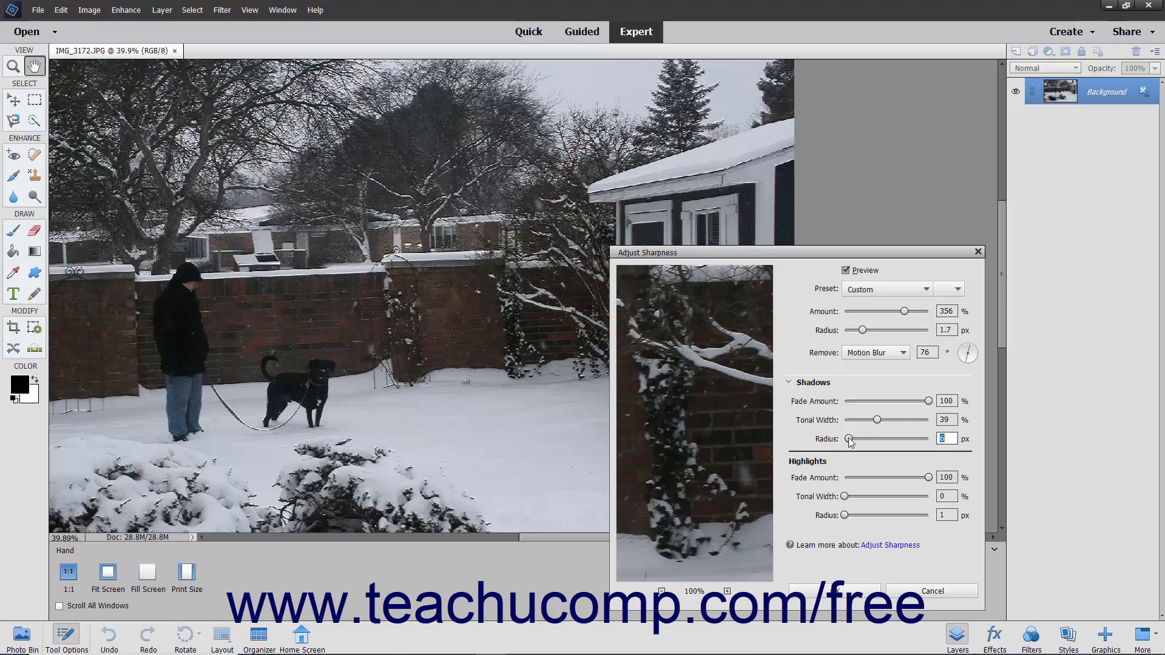
- Save the current sharpness settings as a preset named MotionAndShadows
{"action": "left_click", "coordinate": [882, 286]}
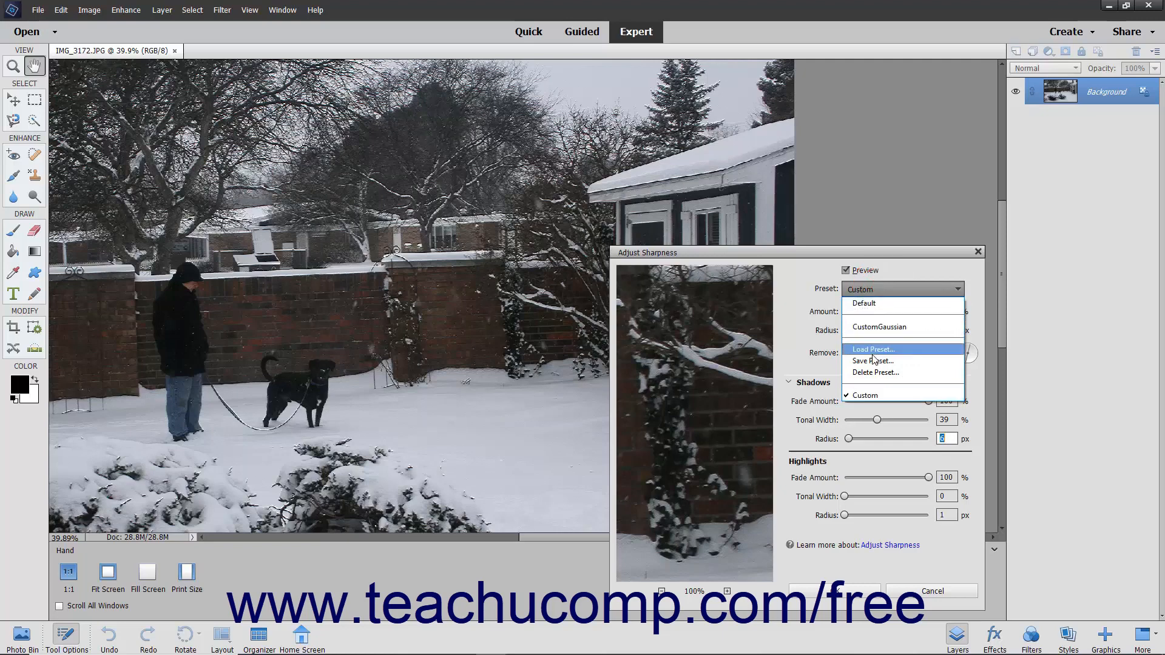
{"action": "left_click", "coordinate": [873, 361]}
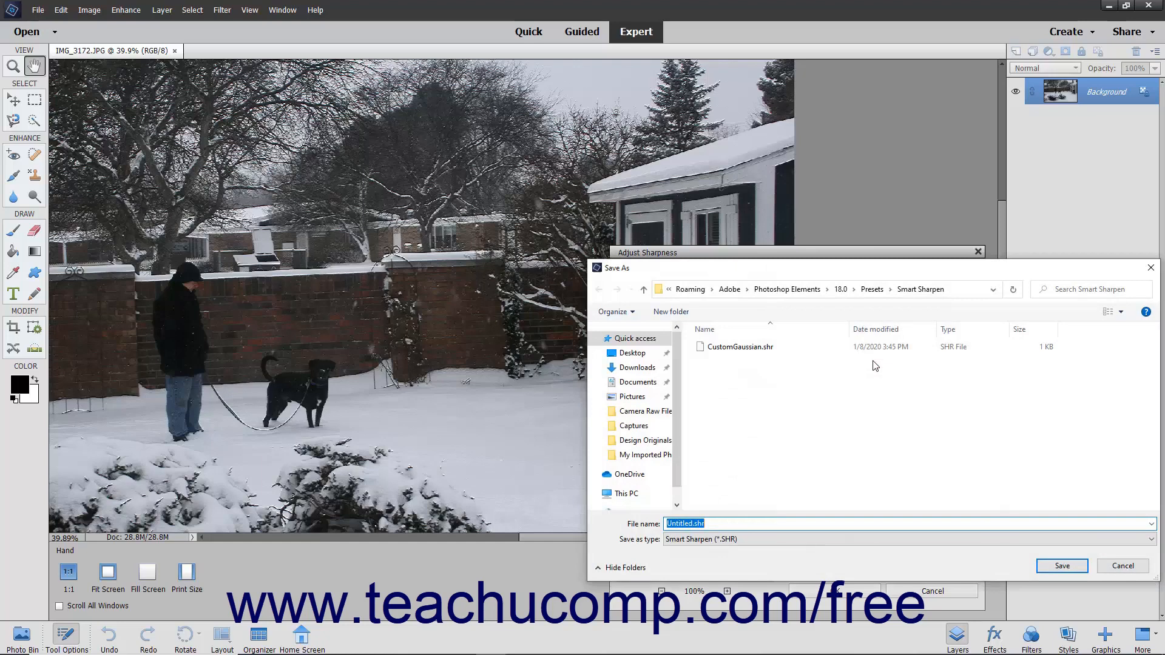
{"action": "type", "text": "MotionAndShadows"}
{"action": "left_click", "coordinate": [1055, 564]}
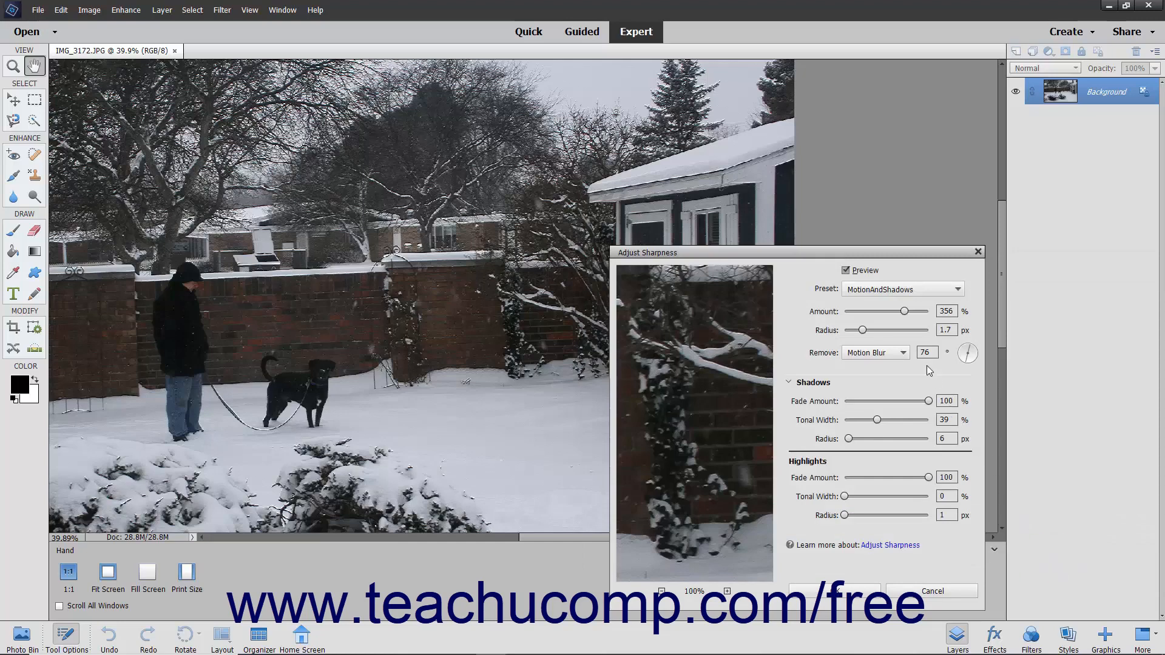
- Select the MotionAndShadows preset from the saved presets and load its settings from the file MotionAndShadows.shr
{"action": "left_click", "coordinate": [912, 295]}
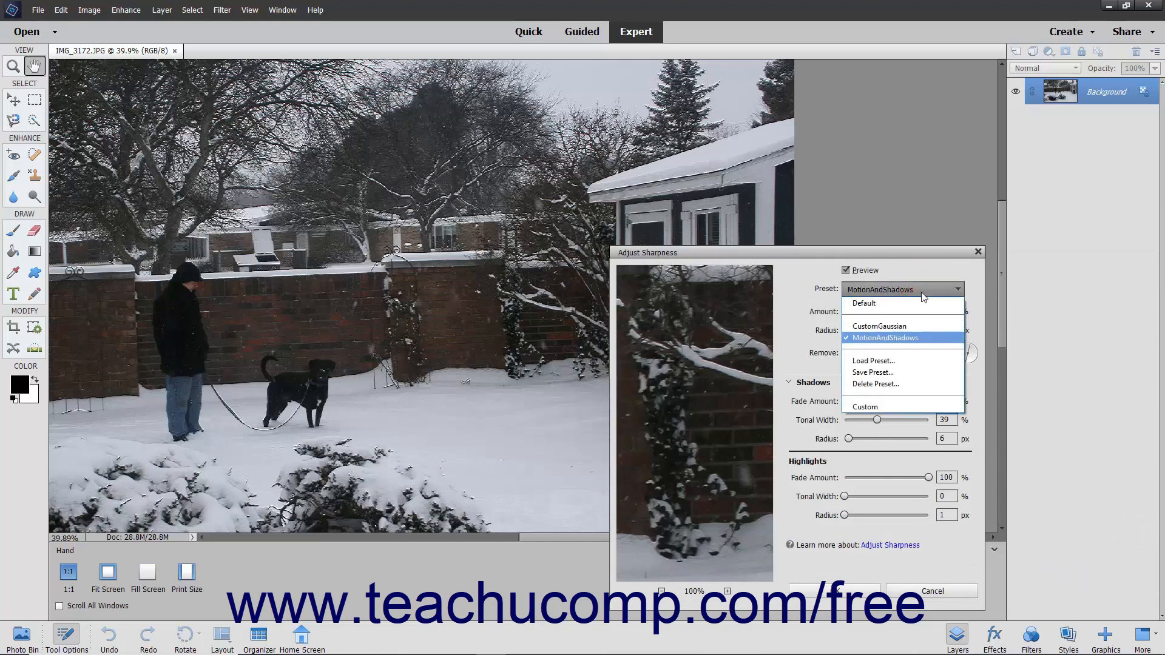
{"action": "left_click", "coordinate": [894, 336]}
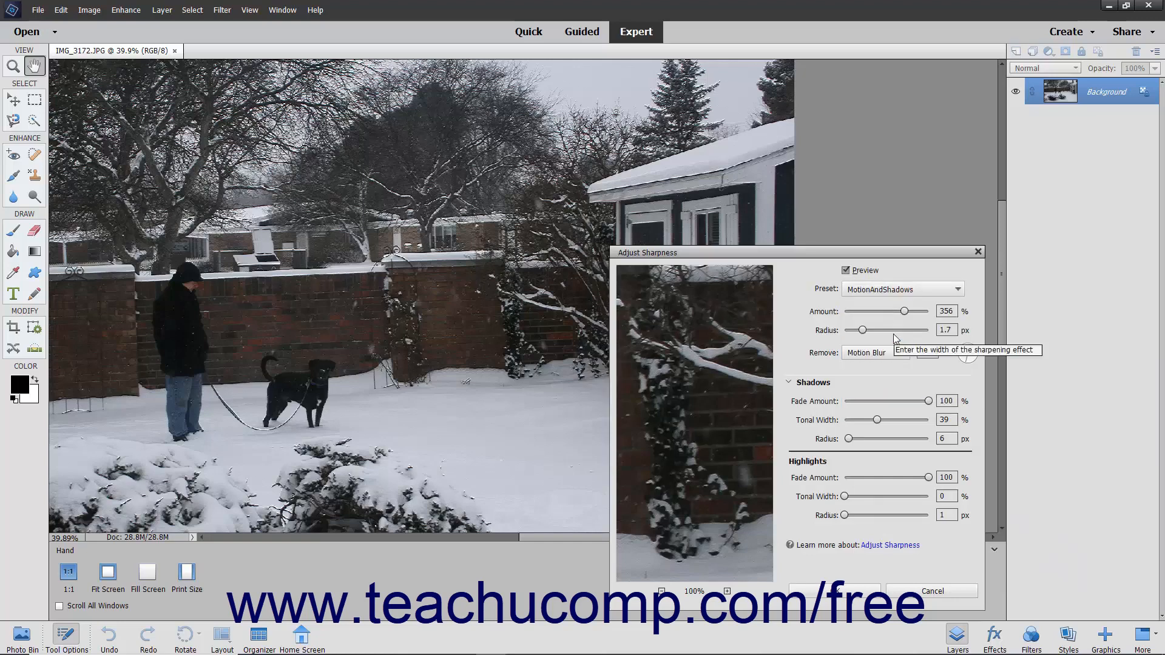
{"action": "left_click", "coordinate": [890, 291]}
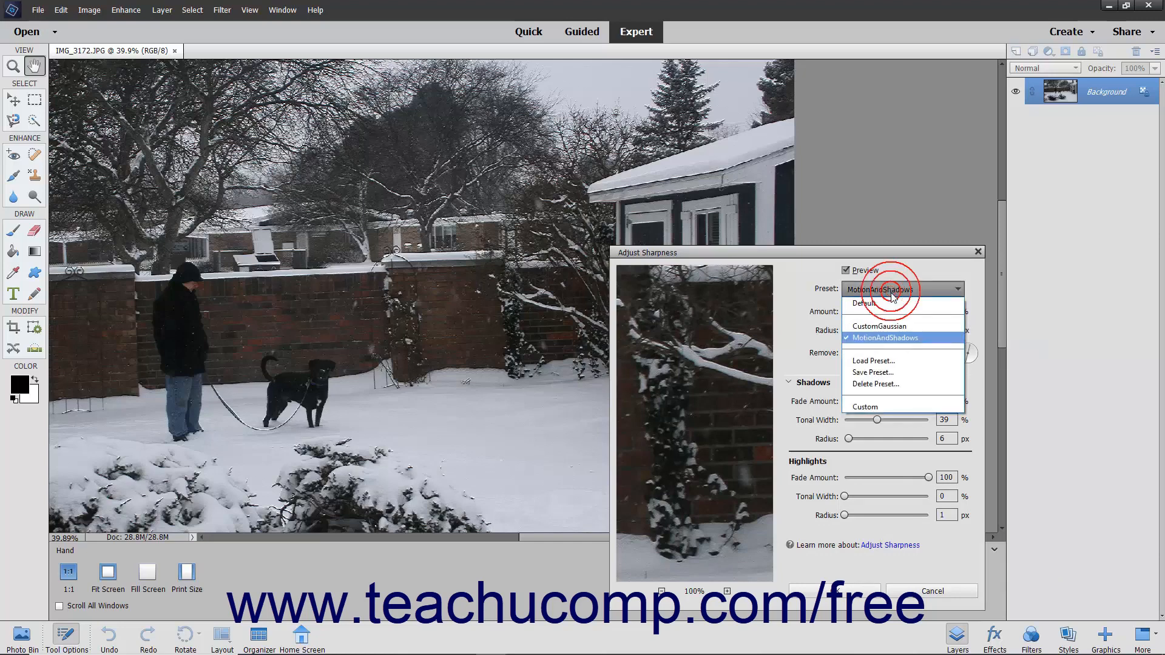
{"action": "left_click", "coordinate": [886, 362]}
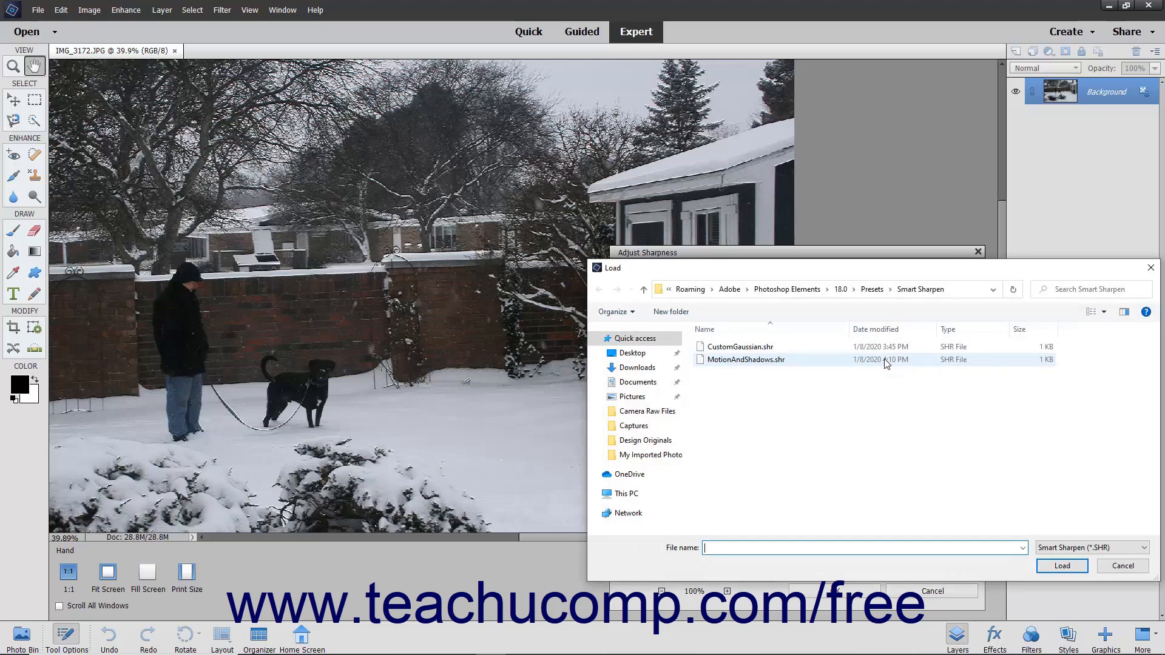
{"action": "left_click", "coordinate": [771, 358]}
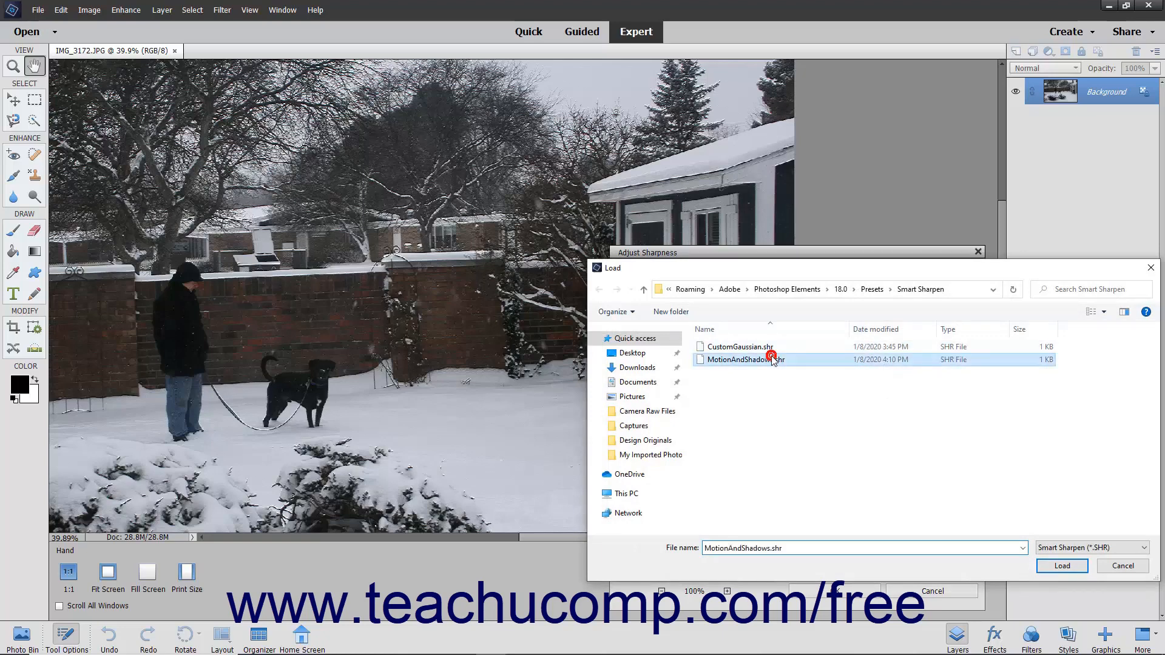
{"action": "left_click", "coordinate": [1050, 571]}
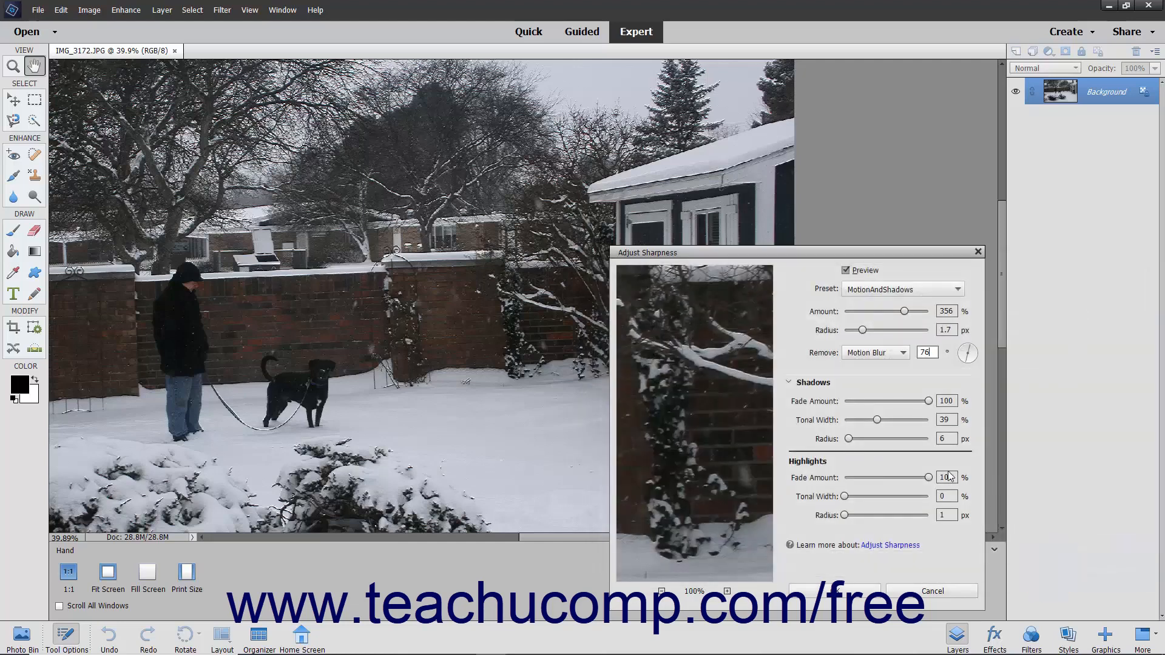
- Delete the CustomGaussian preset and apply the sharpness adjustment to the photo
{"action": "left_click", "coordinate": [908, 292]}
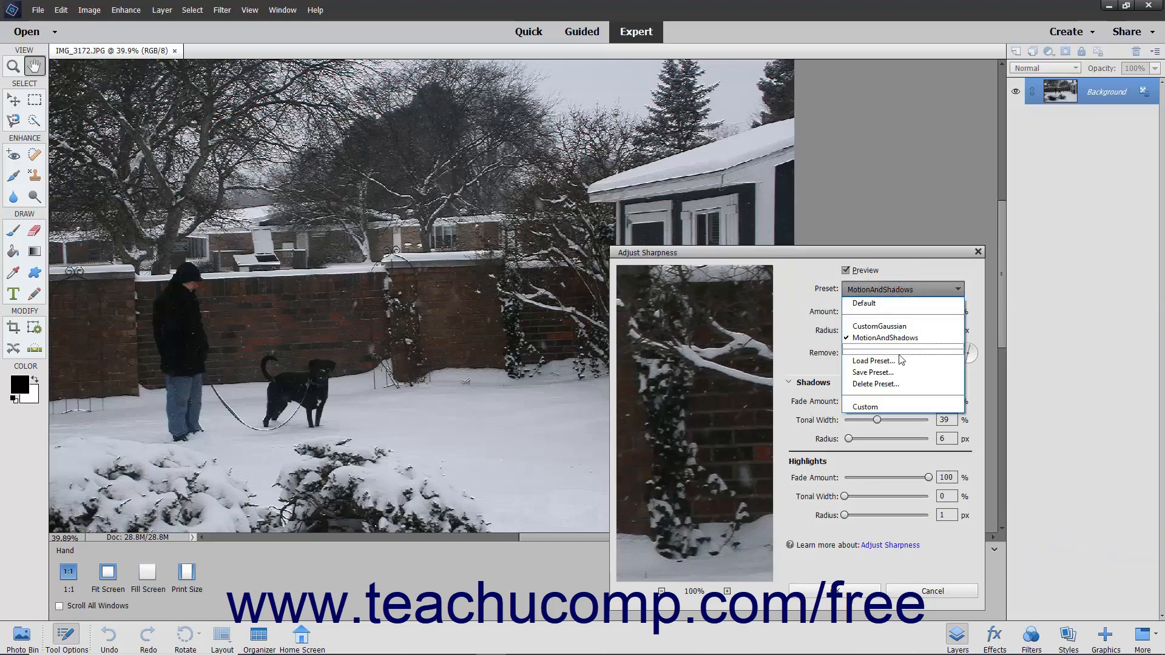
{"action": "left_click", "coordinate": [902, 383]}
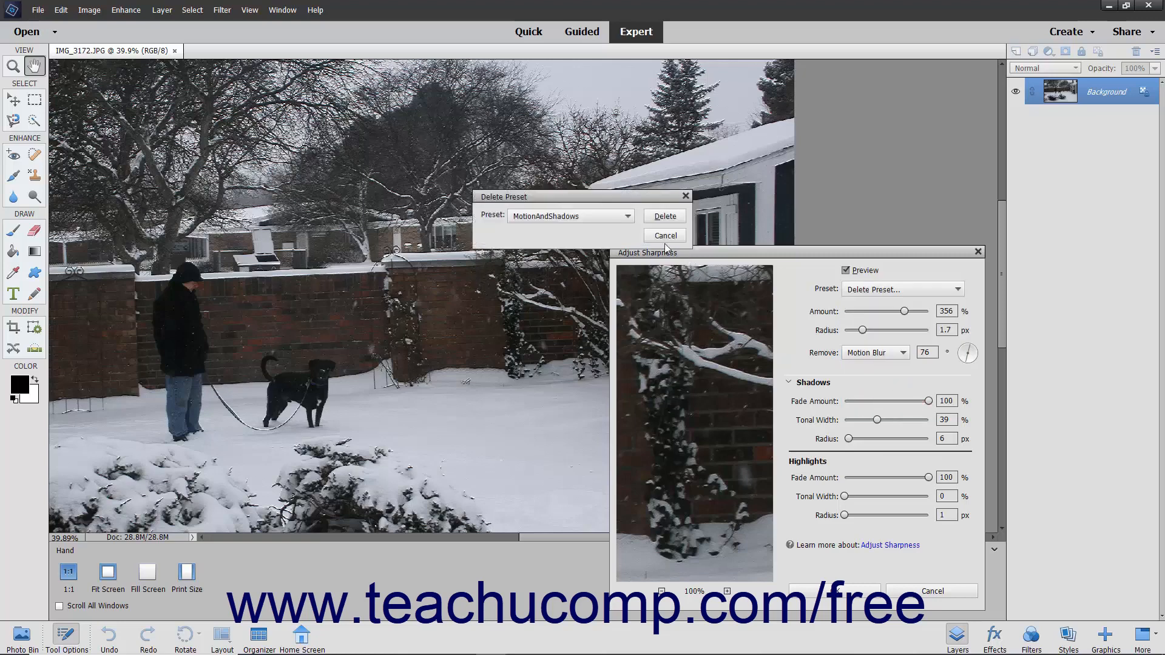
{"action": "left_click", "coordinate": [628, 216]}
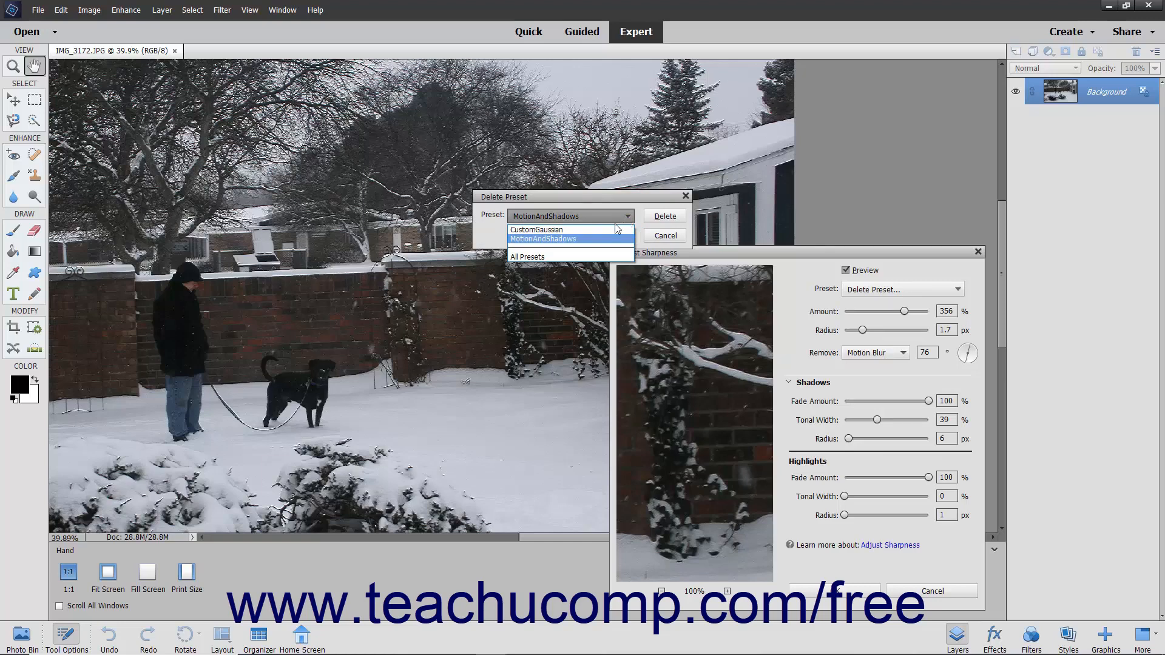
{"action": "left_click", "coordinate": [602, 229]}
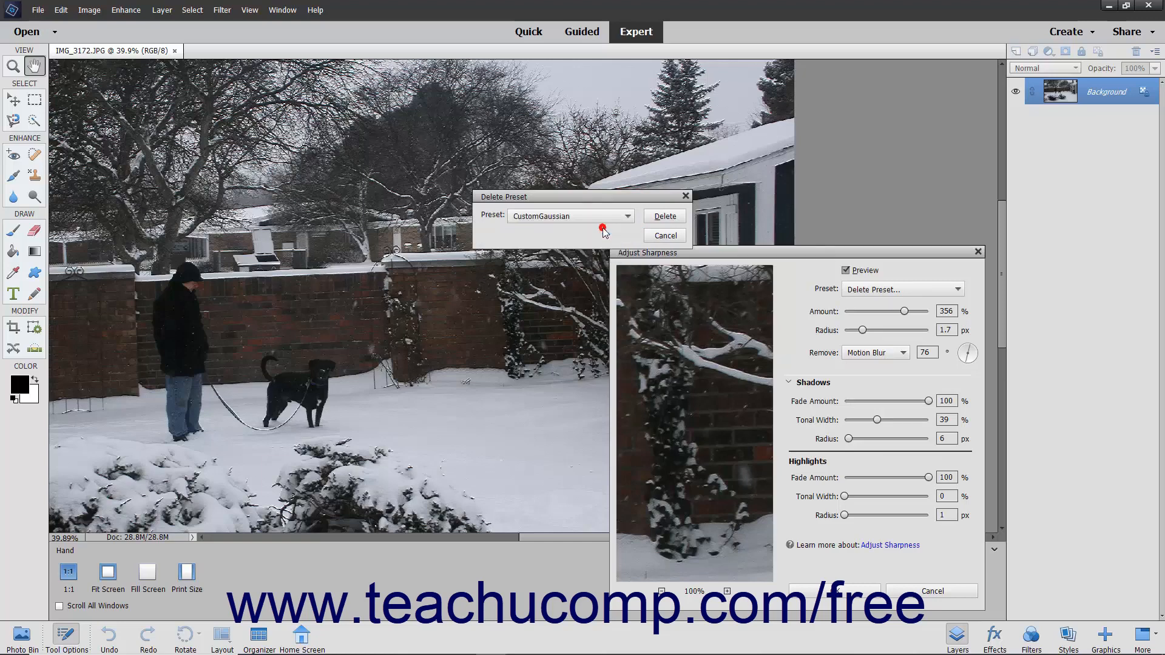
{"action": "left_click", "coordinate": [656, 217]}
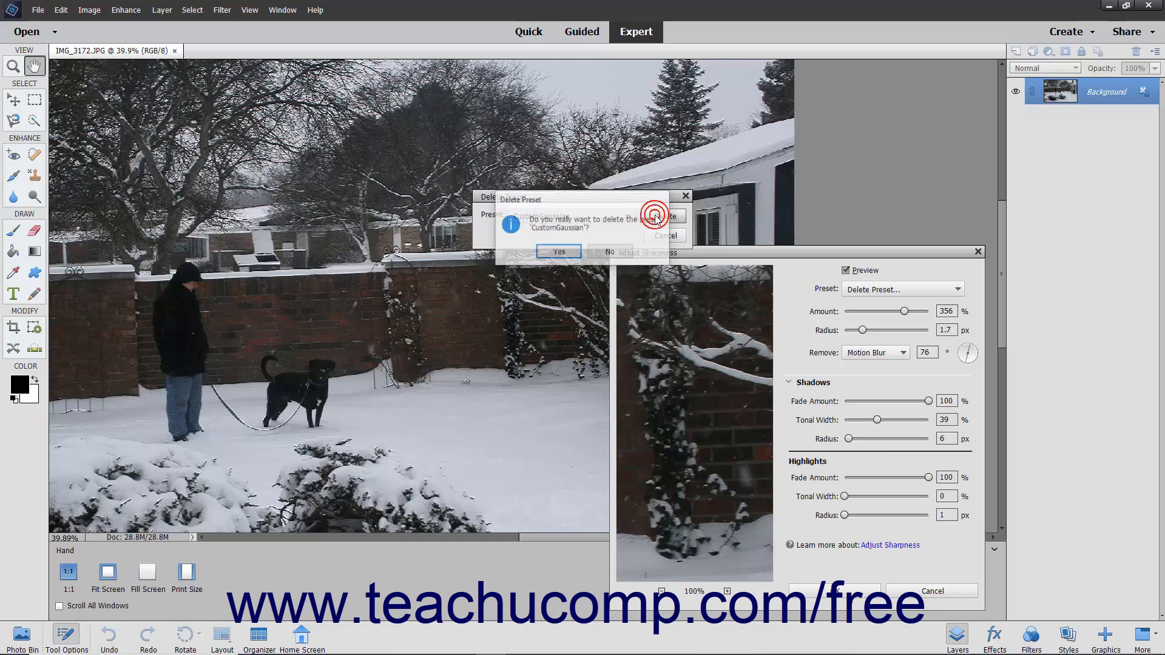
{"action": "left_click", "coordinate": [559, 252]}
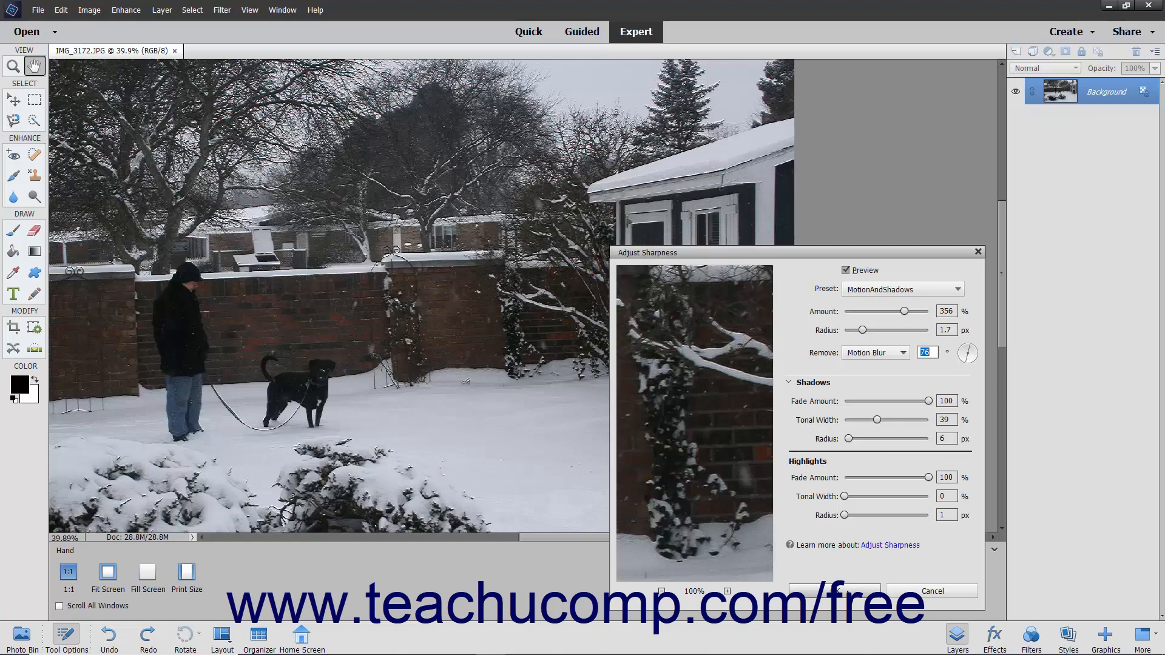
{"action": "left_click", "coordinate": [834, 591]}
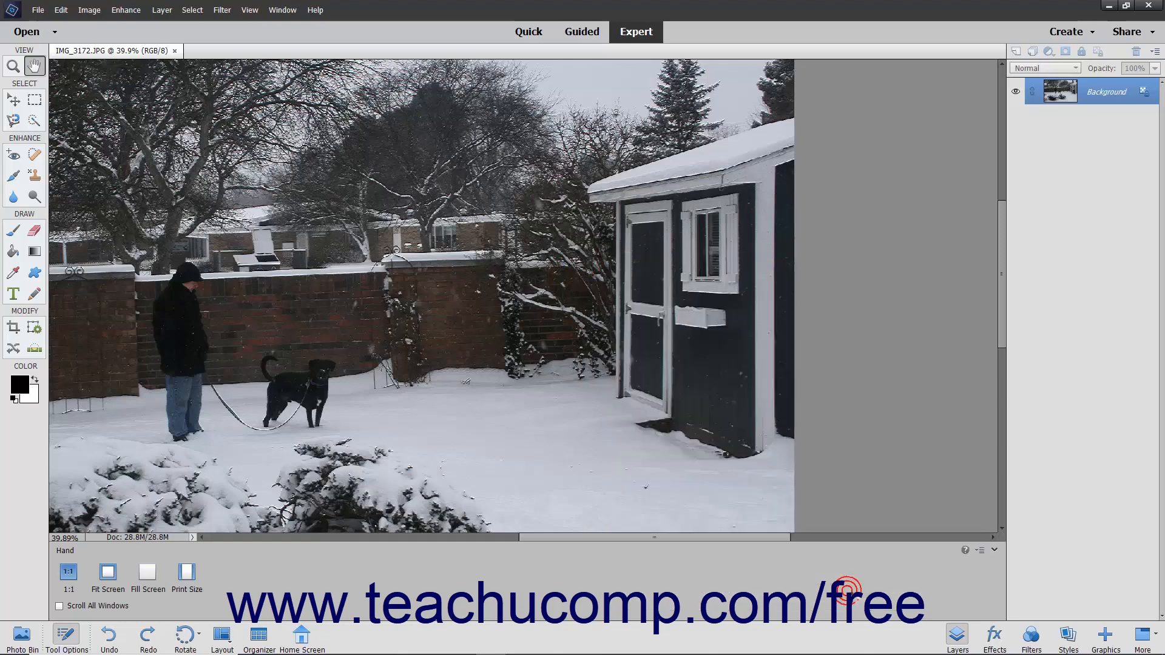